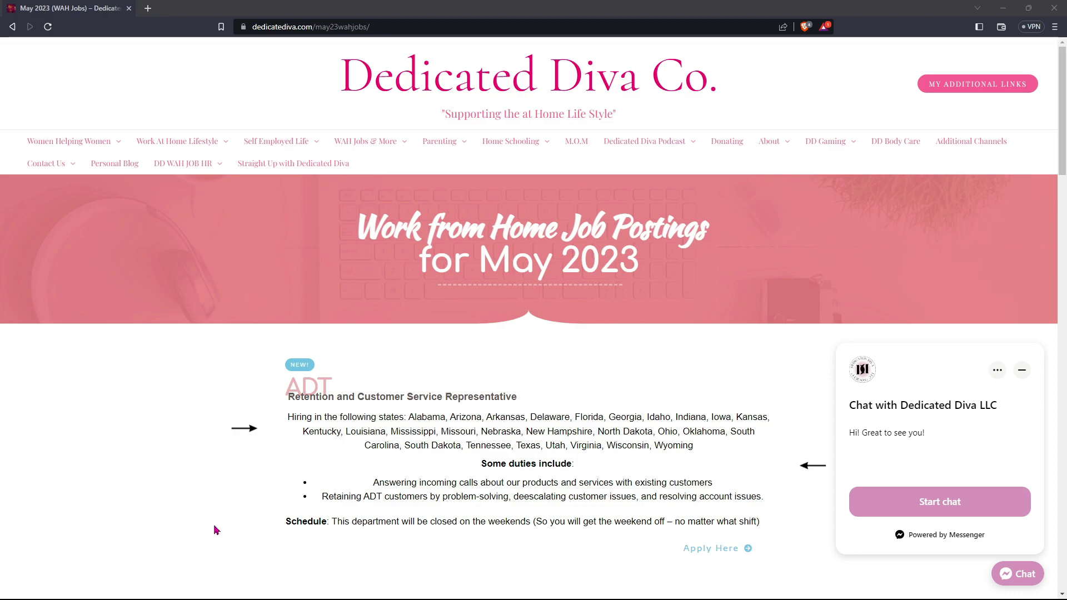
pyautogui.scroll(-1, 214, 530)
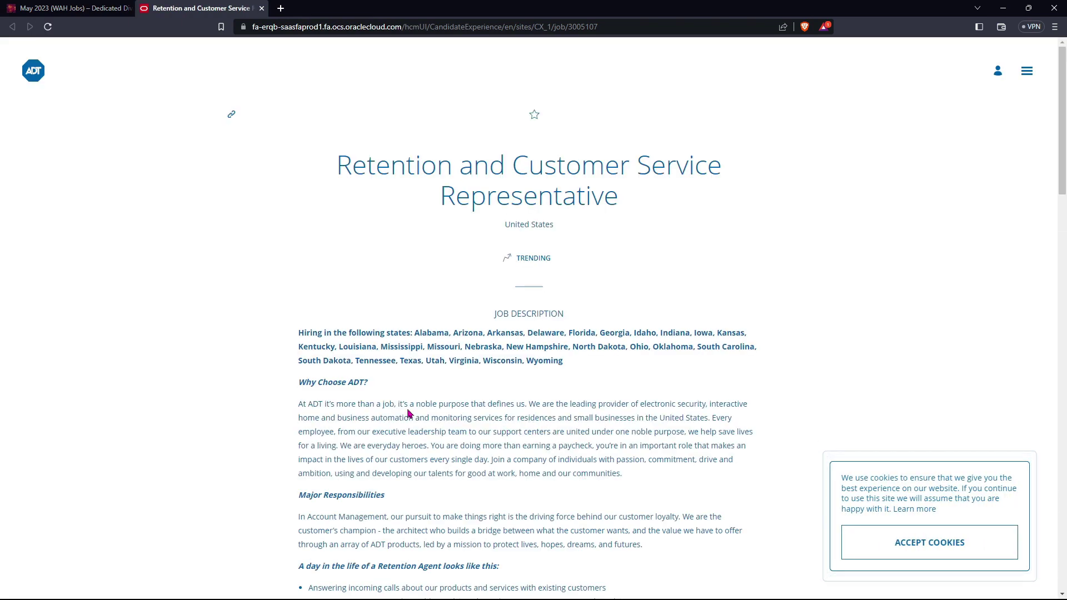
pyautogui.scroll(-1, 214, 391)
pyautogui.scroll(-1, 214, 391)
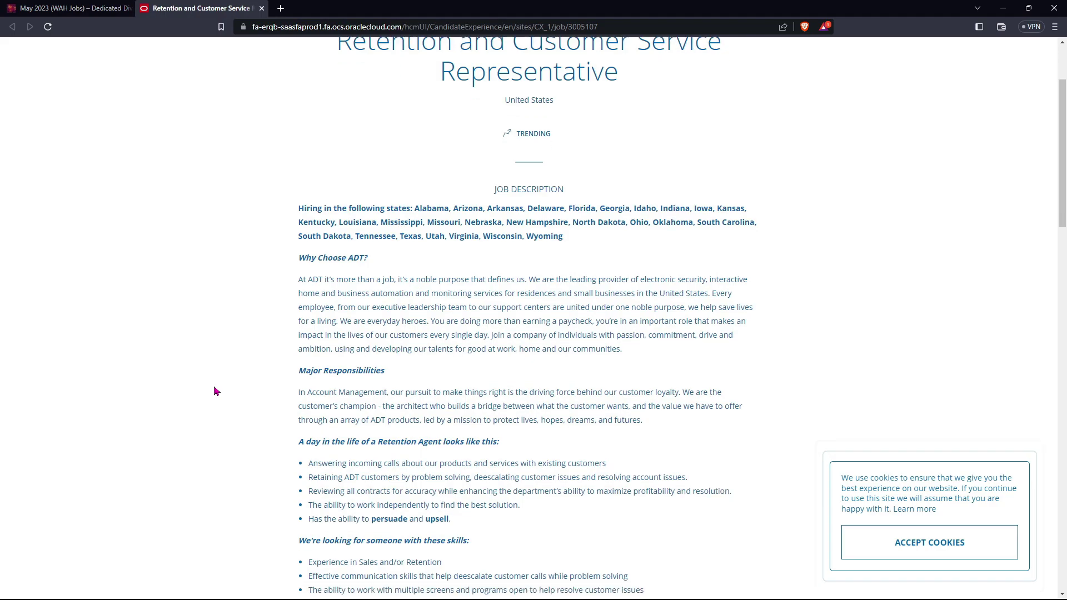
pyautogui.scroll(-1, 214, 391)
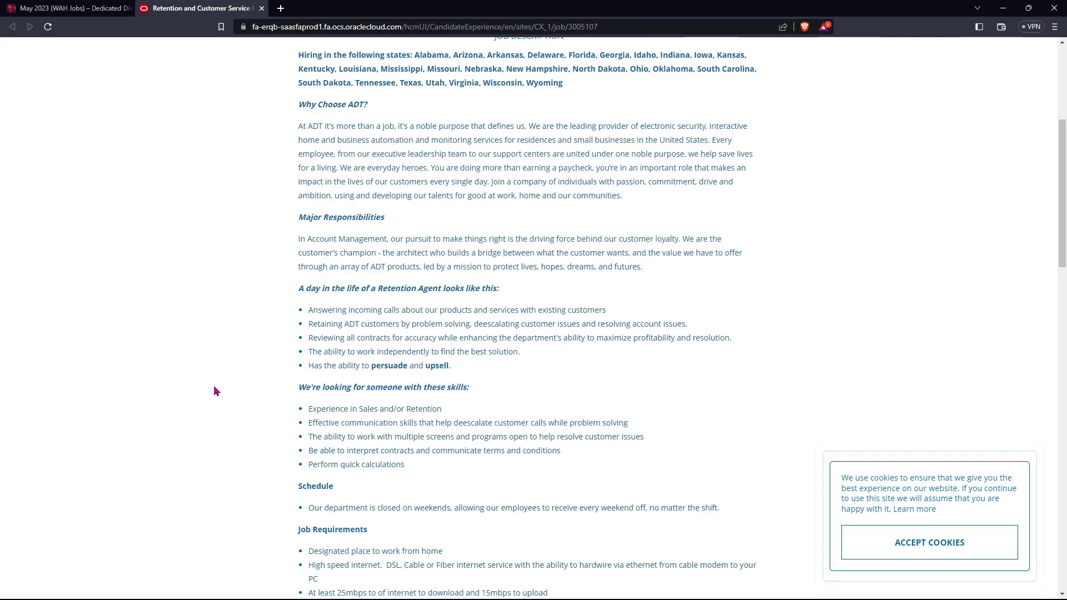
pyautogui.scroll(-2, 215, 391)
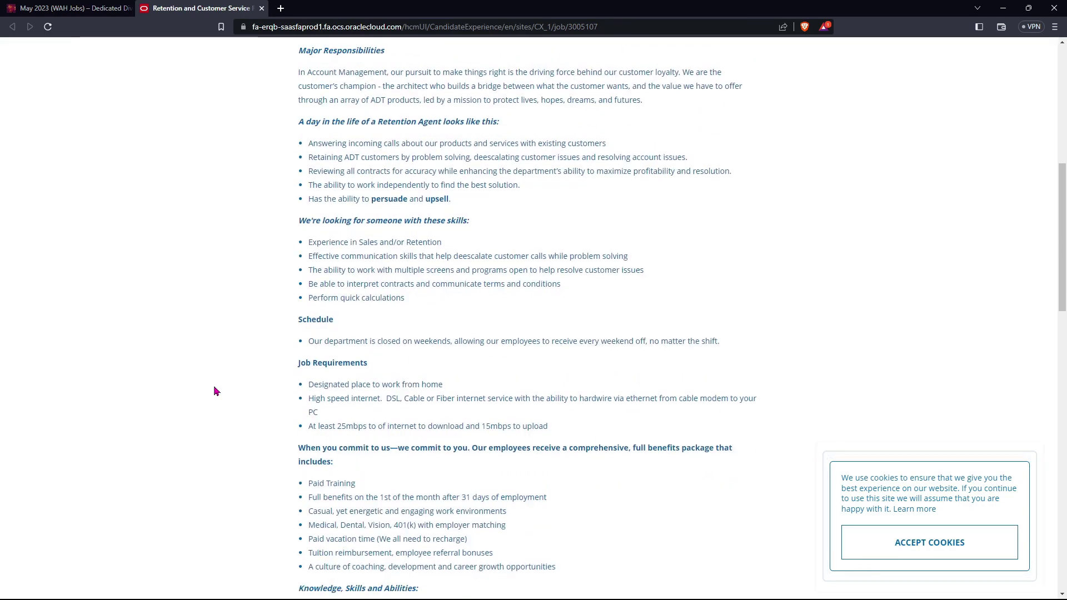
pyautogui.scroll(-1, 214, 392)
pyautogui.scroll(-2, 214, 391)
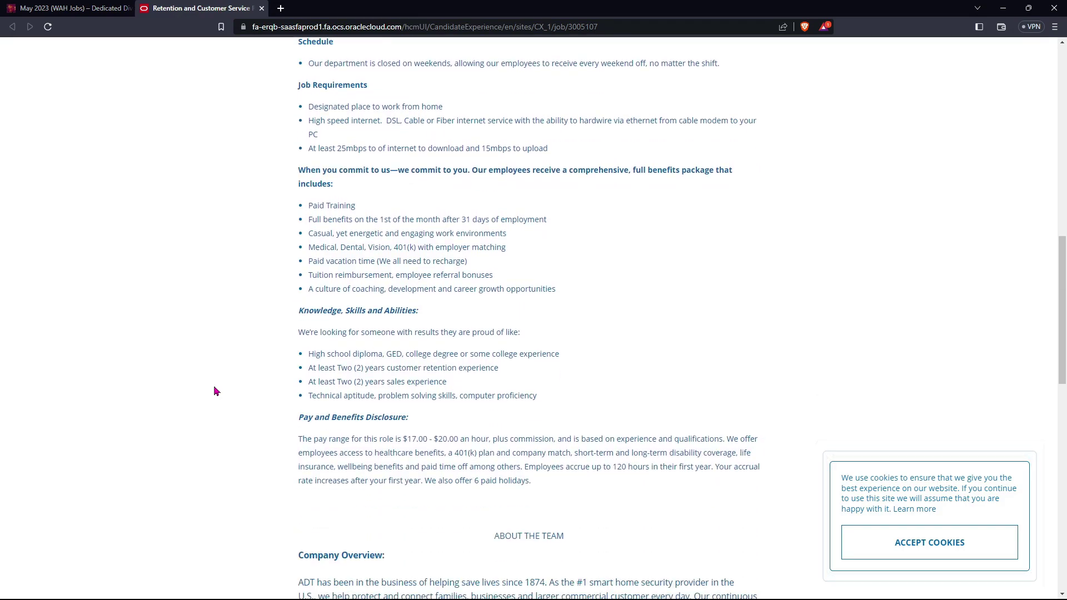
pyautogui.scroll(-1, 214, 391)
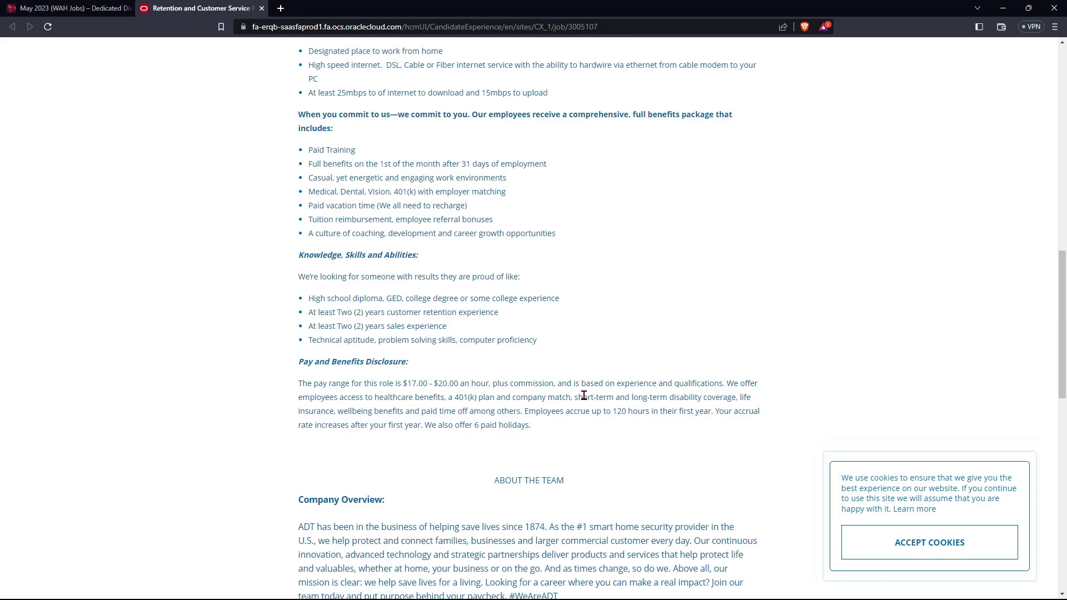
pyautogui.scroll(1, 549, 409)
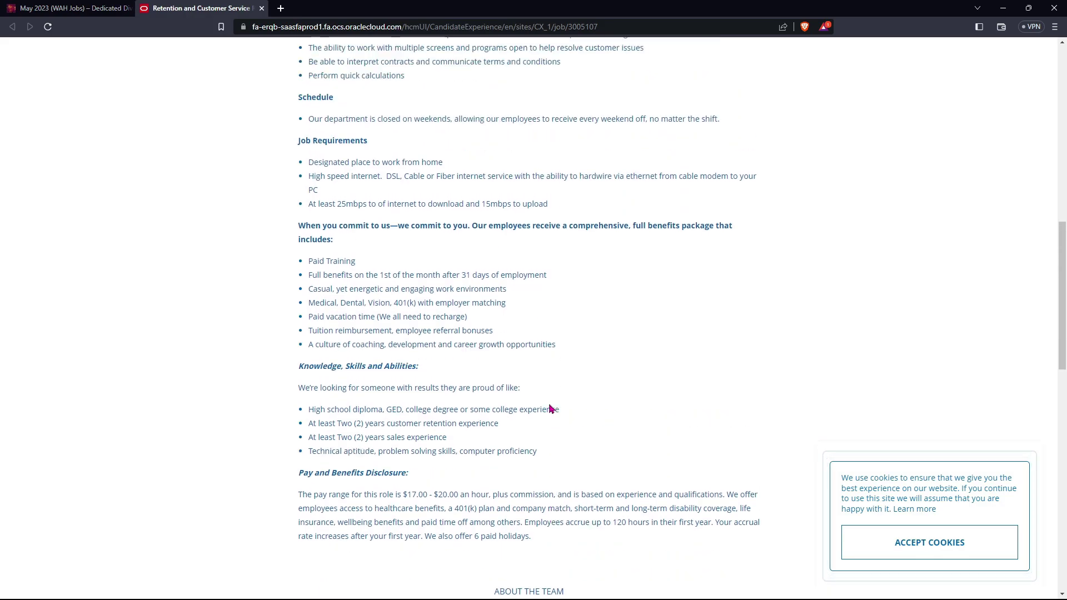
pyautogui.scroll(1, 442, 469)
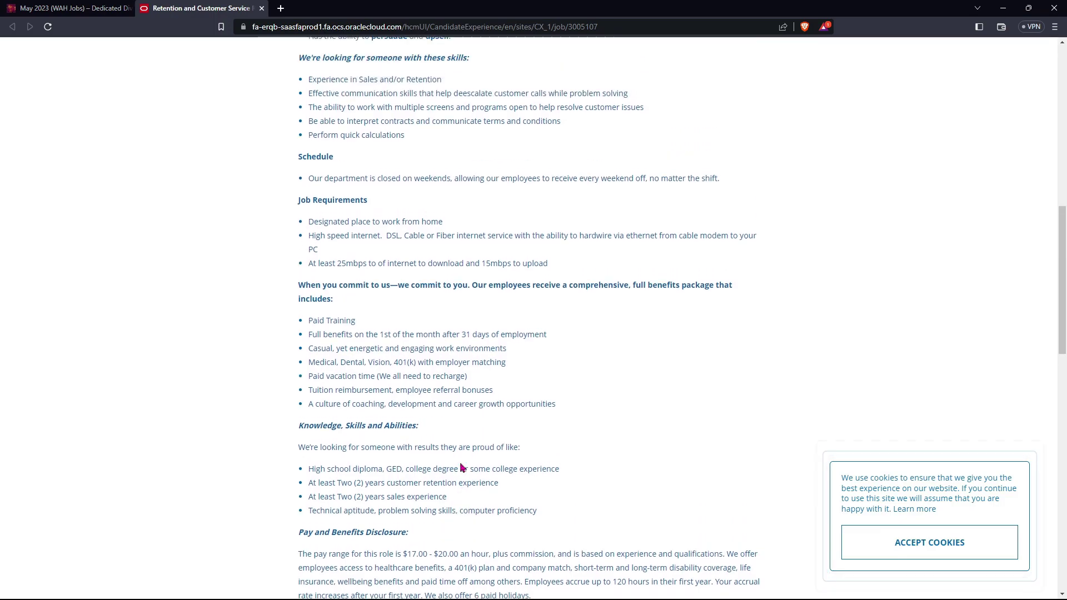
pyautogui.scroll(1, 461, 469)
pyautogui.scroll(3, 461, 469)
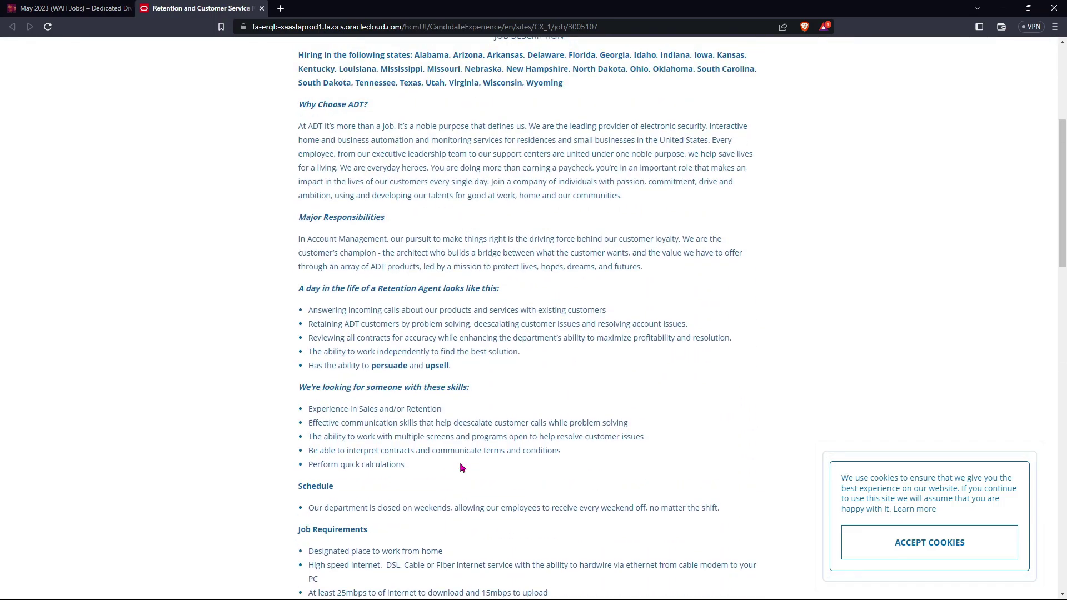
pyautogui.scroll(3, 461, 468)
pyautogui.scroll(-2, 461, 463)
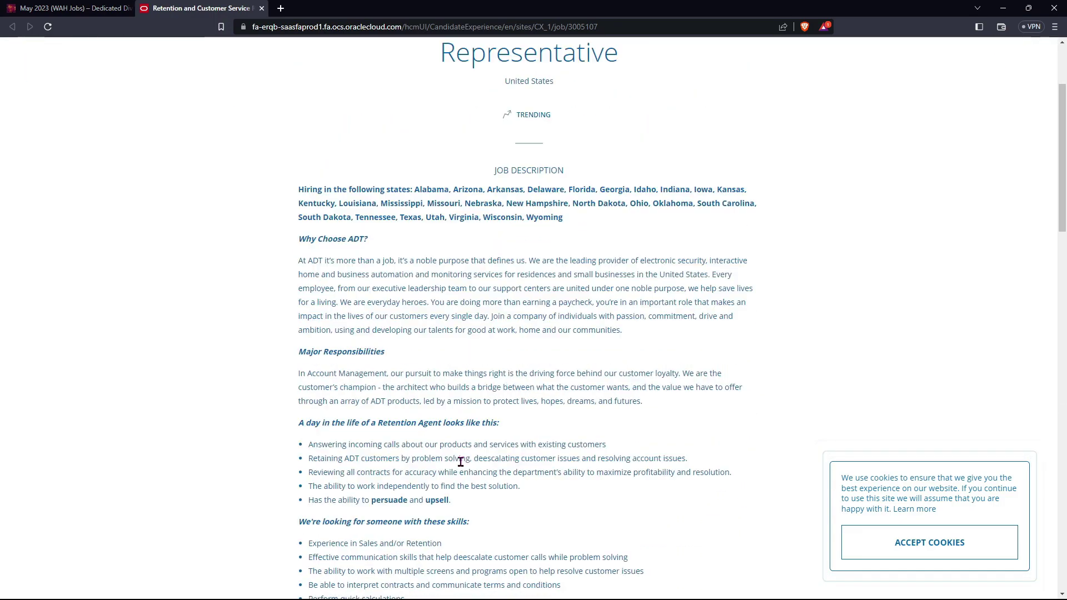
pyautogui.scroll(-4, 461, 463)
pyautogui.scroll(-3, 462, 464)
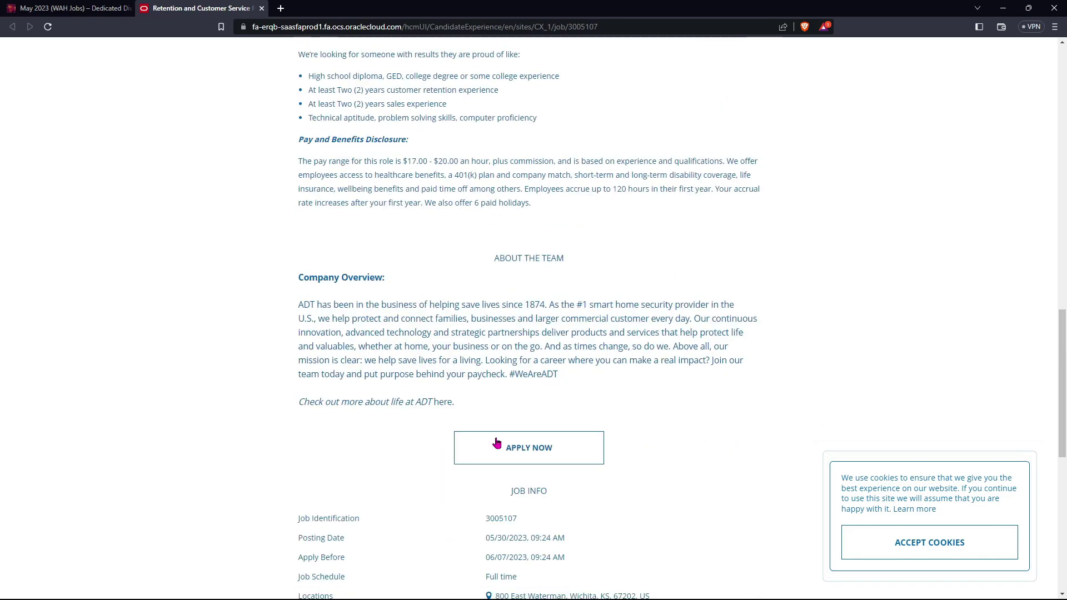
# Start the application for the ADT Retention and Customer Service Representative job via Apply Now.
pyautogui.click(544, 447)
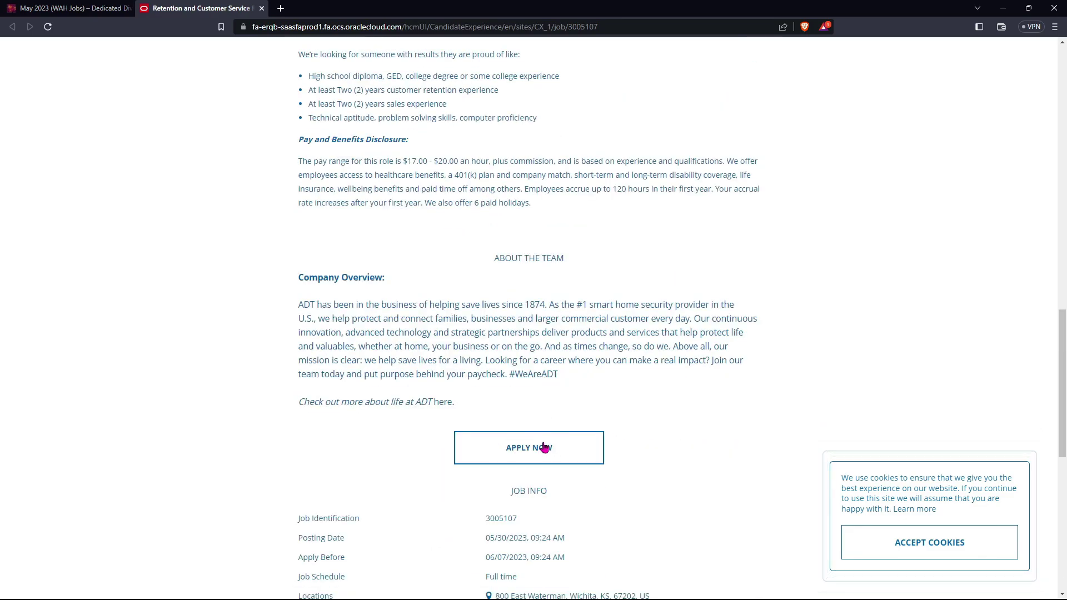